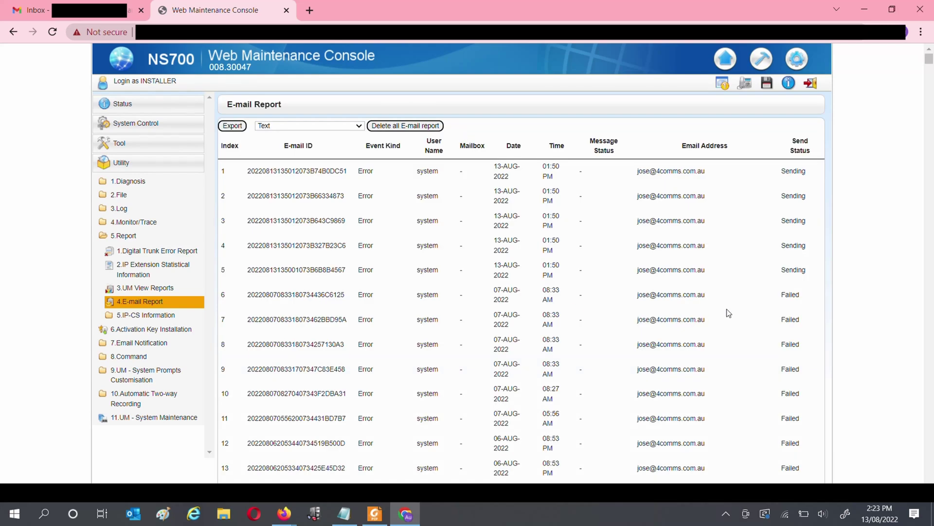
# Point out the Sending and Failed statuses in the e-mail report, then go to Gmail
pyautogui.moveTo(789, 245); pyautogui.dragTo(797, 245)
pyautogui.moveTo(797, 294); pyautogui.dragTo(788, 294)
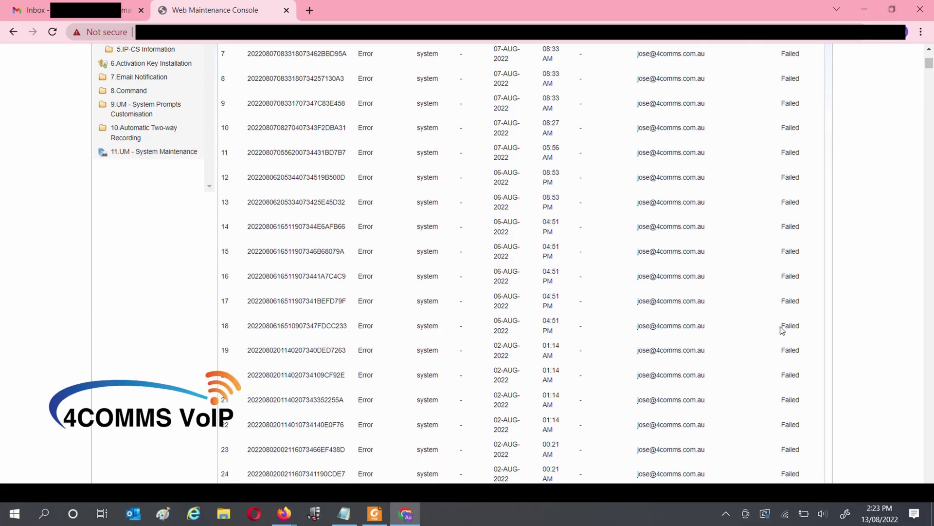
pyautogui.click(90, 15)
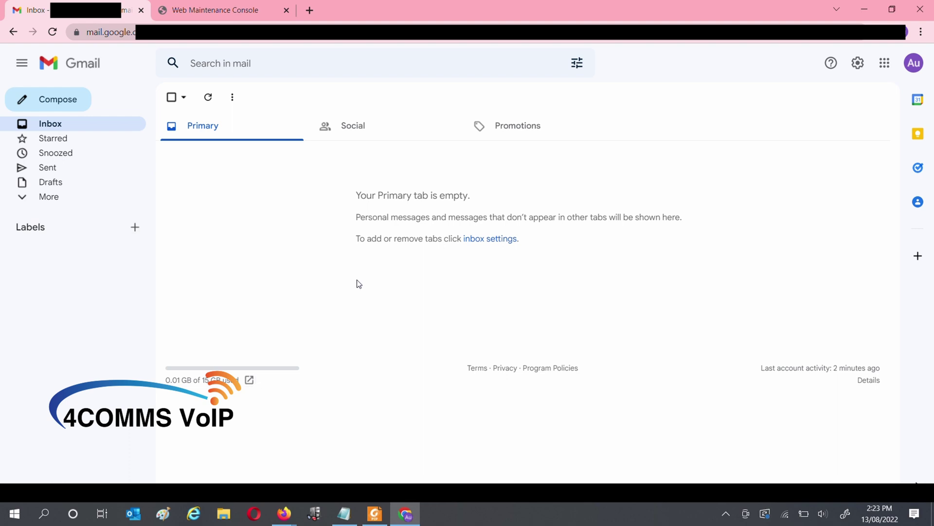
# Open Google Account Security from the apps launcher and scroll to Signing in to Google
pyautogui.click(885, 66)
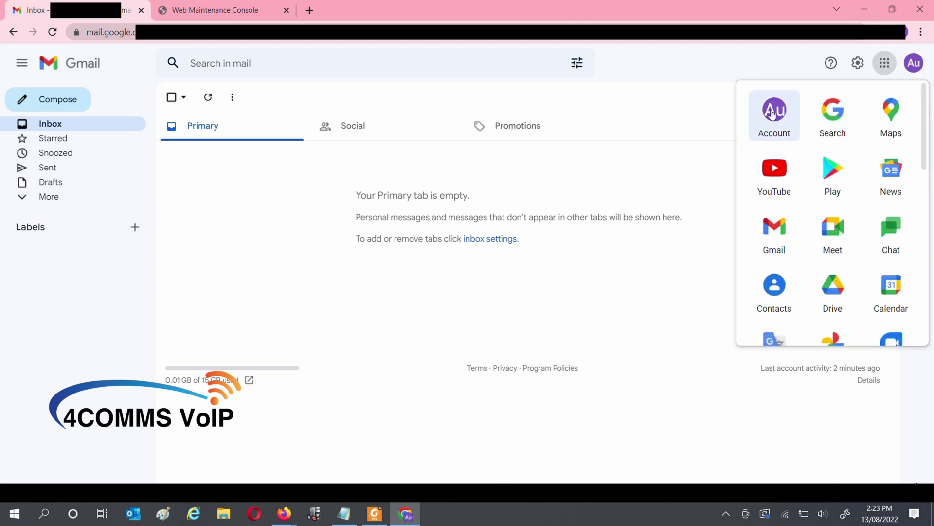
pyautogui.click(785, 119)
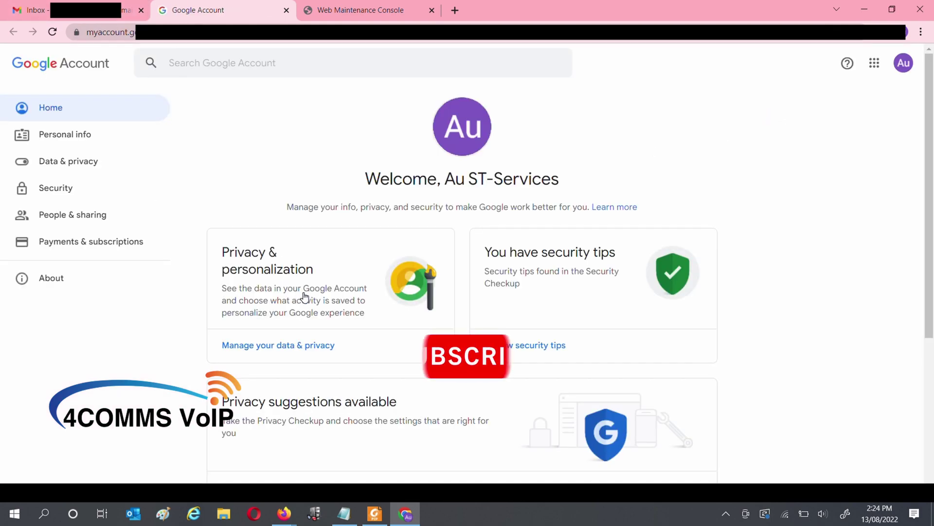
pyautogui.click(76, 189)
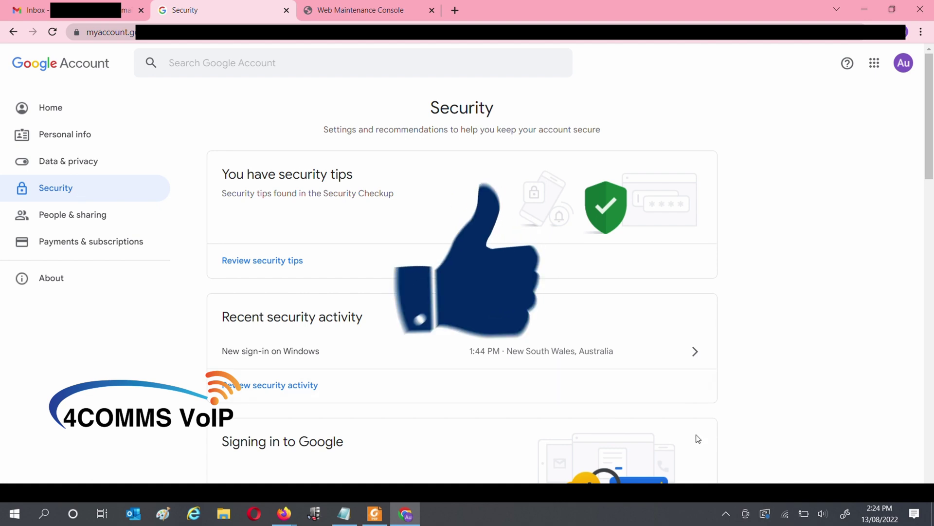
pyautogui.scroll(-8, 698, 438)
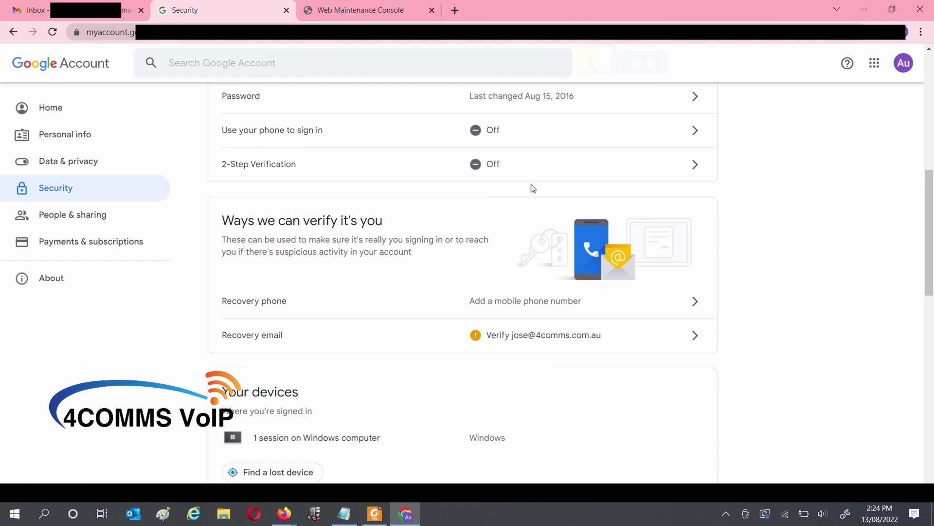
# Start 2-Step Verification setup by entering the phone number and the texted verification code
pyautogui.click(492, 171)
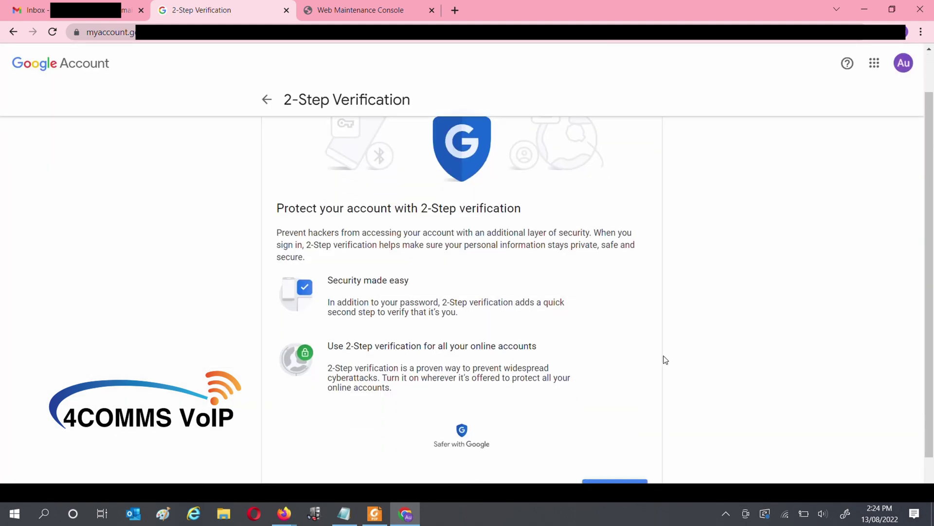
pyautogui.scroll(-1, 666, 360)
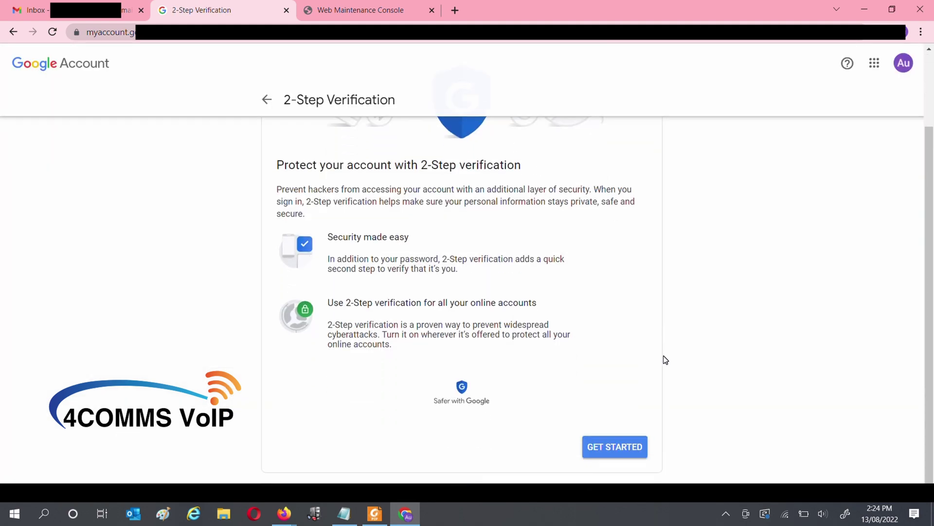
pyautogui.click(631, 452)
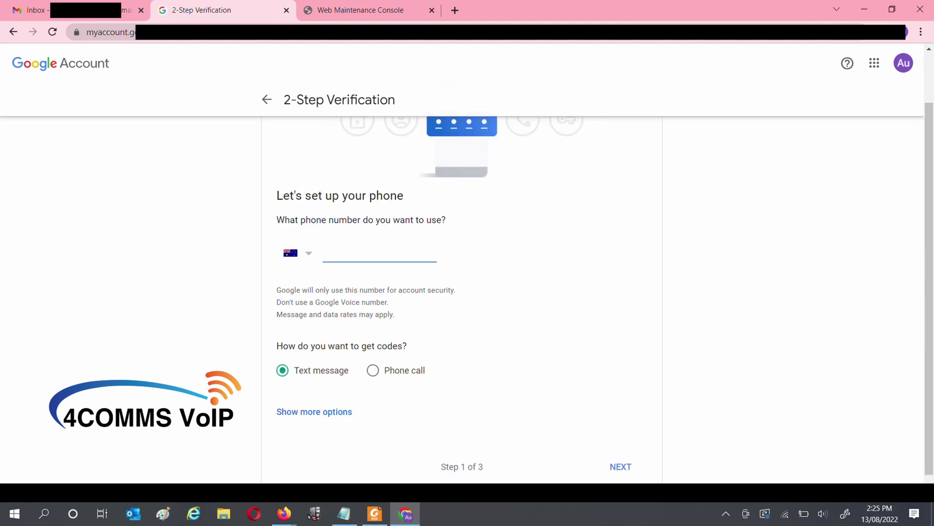
pyautogui.hotkey('ctrl', 'v')
pyautogui.click(629, 468)
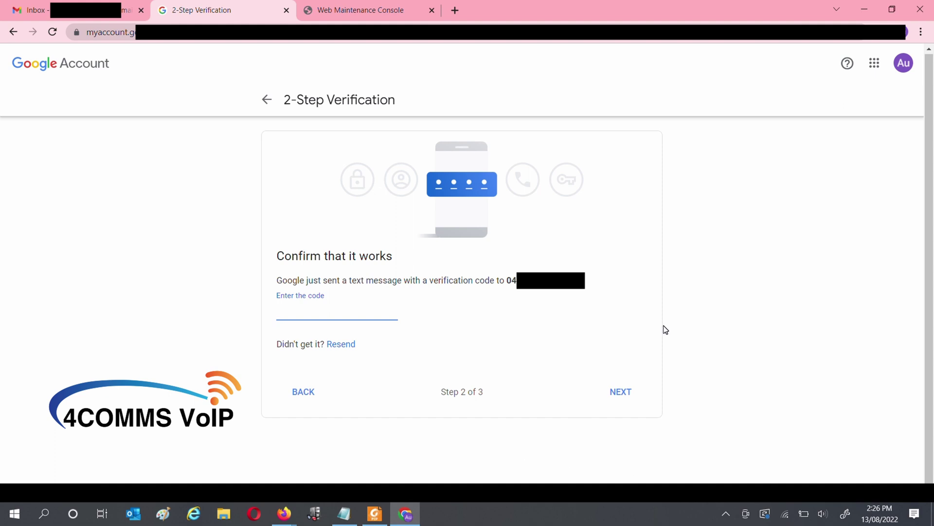
pyautogui.hotkey('ctrl', 'v')
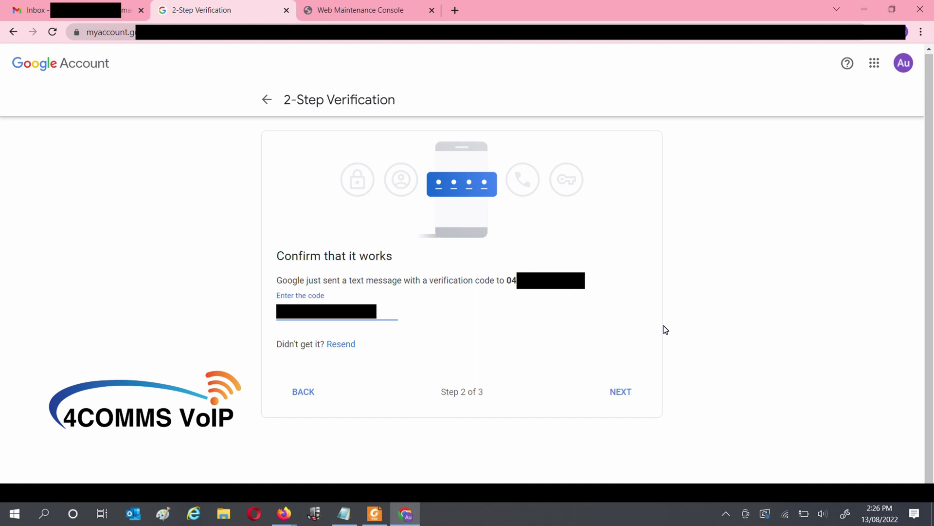
pyautogui.click(626, 391)
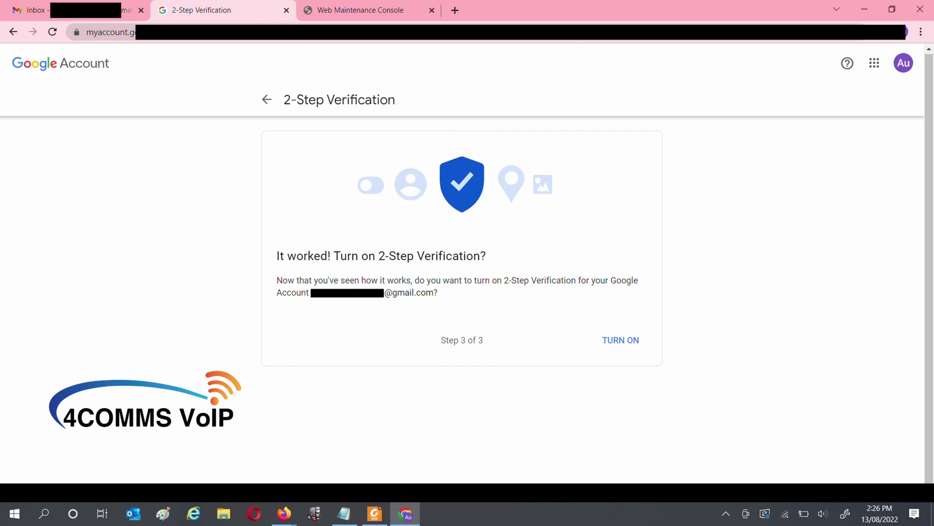
# Turn on 2-Step Verification and review the available second-step options on its page
pyautogui.click(607, 345)
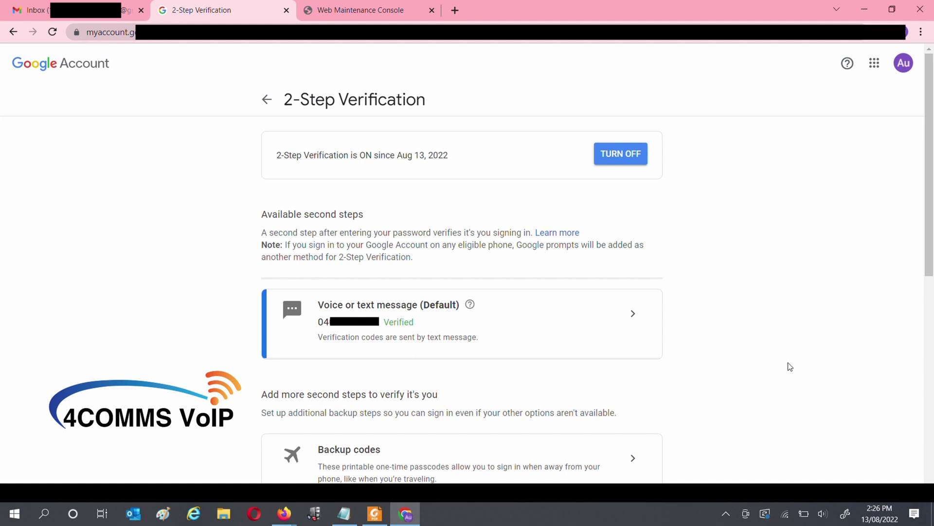
pyautogui.scroll(-2, 716, 390)
pyautogui.scroll(-5, 718, 391)
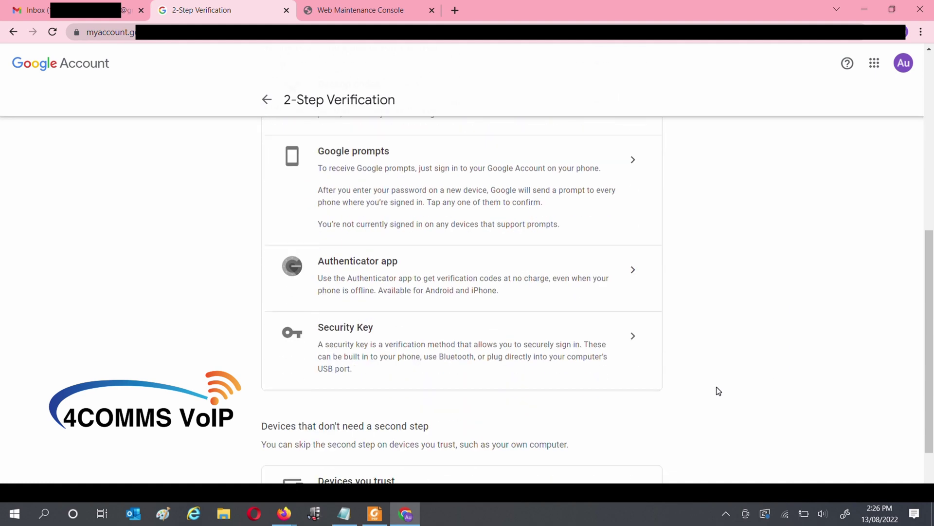
pyautogui.scroll(-2, 719, 390)
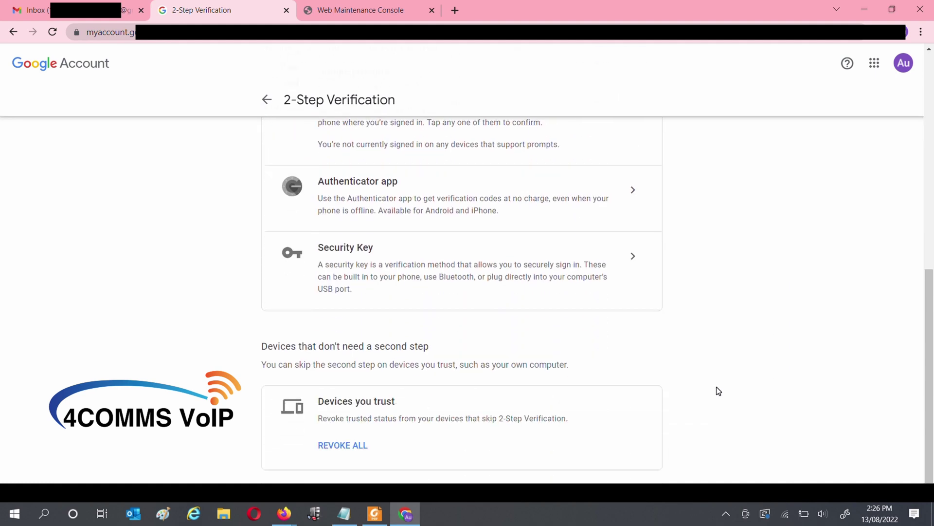
pyautogui.scroll(4, 719, 390)
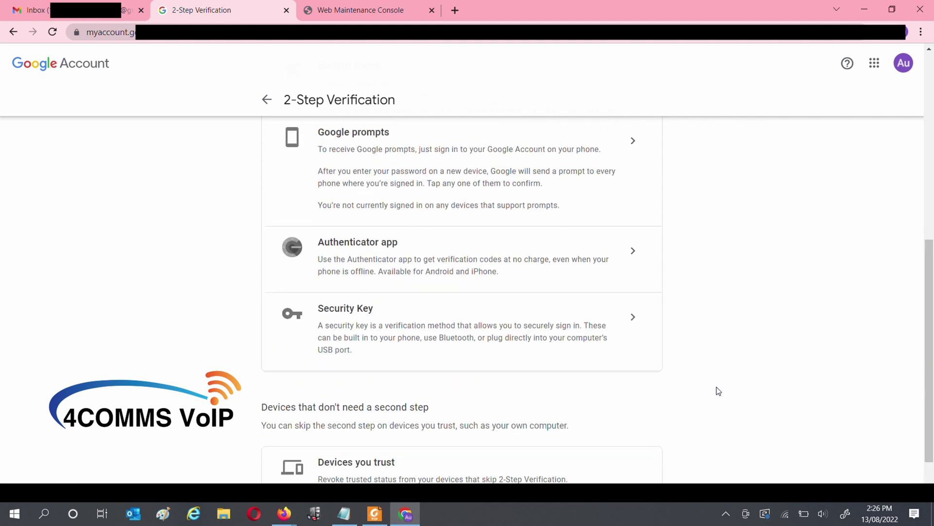
pyautogui.scroll(6, 716, 389)
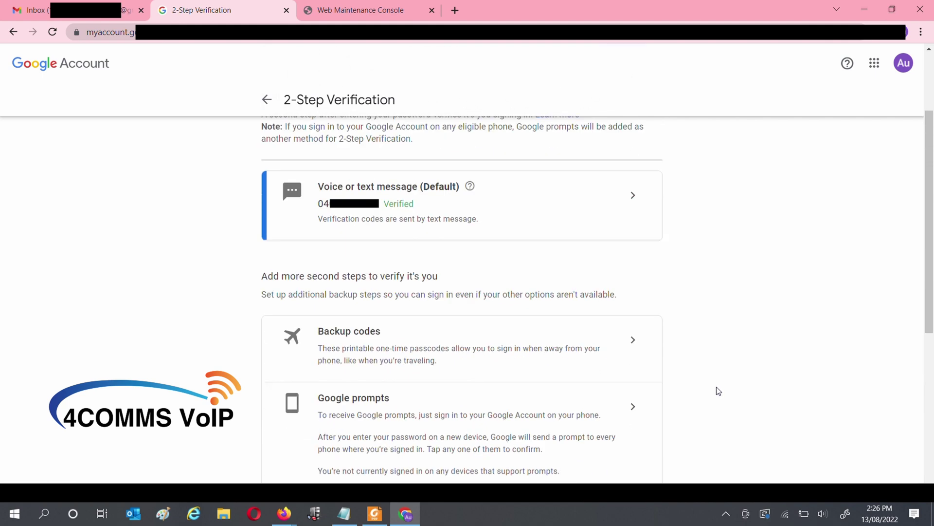
# From Security, open App passwords and enter 'PBX' as a custom app name
pyautogui.click(269, 100)
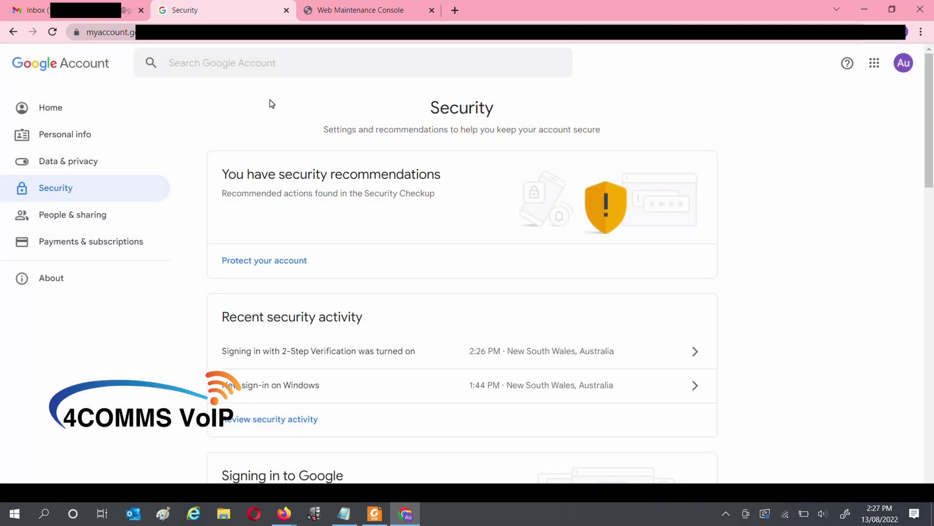
pyautogui.scroll(-6, 738, 371)
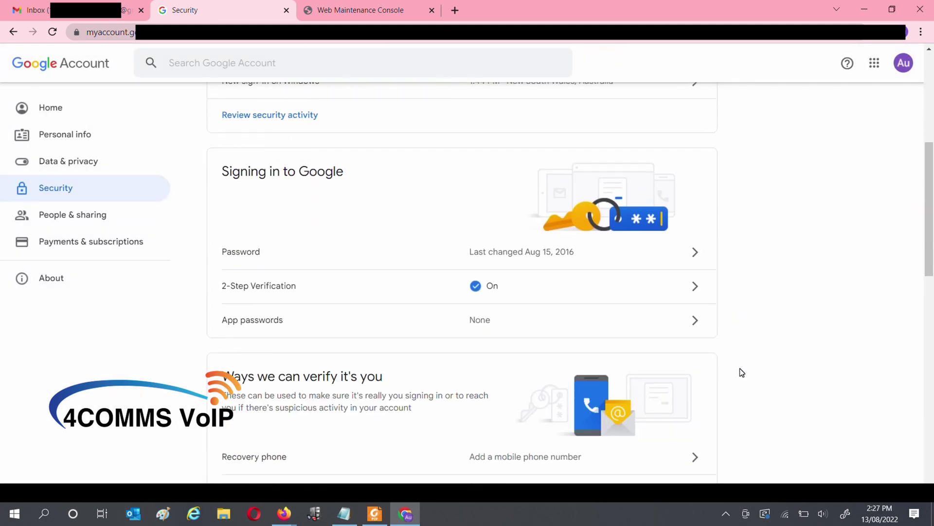
pyautogui.scroll(-1, 739, 370)
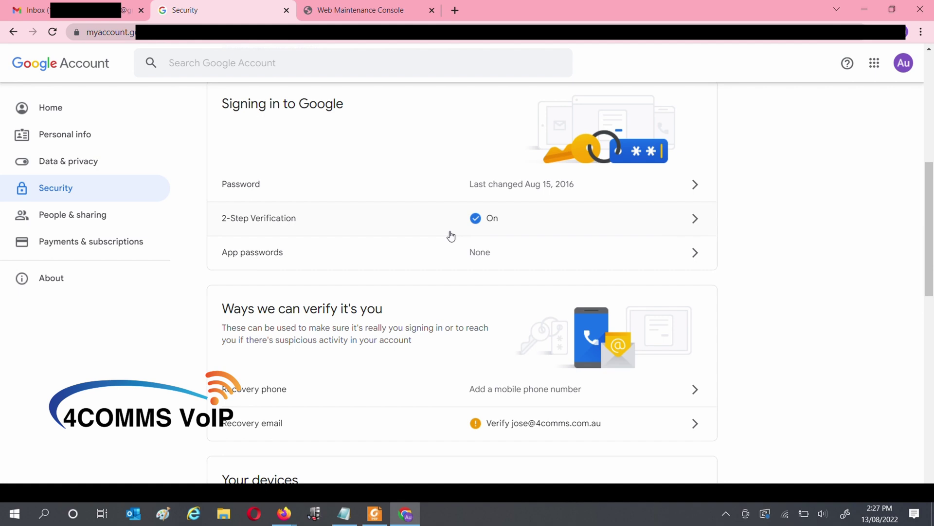
pyautogui.click(347, 254)
pyautogui.click(348, 253)
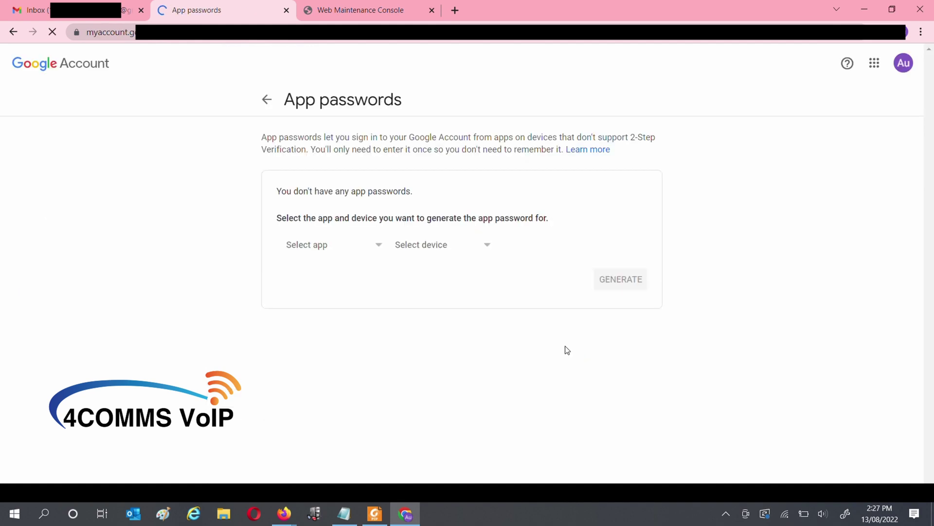
pyautogui.click(322, 253)
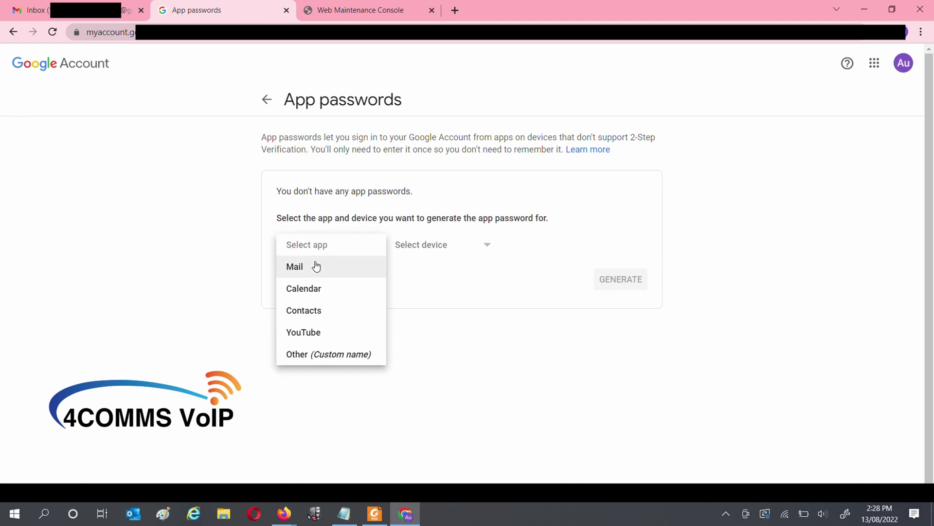
pyautogui.click(329, 360)
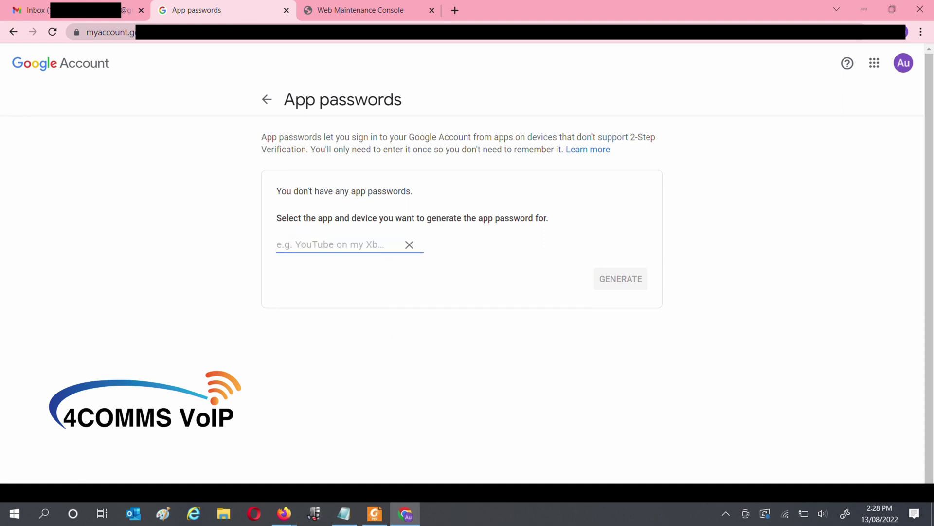
pyautogui.write('PBX')
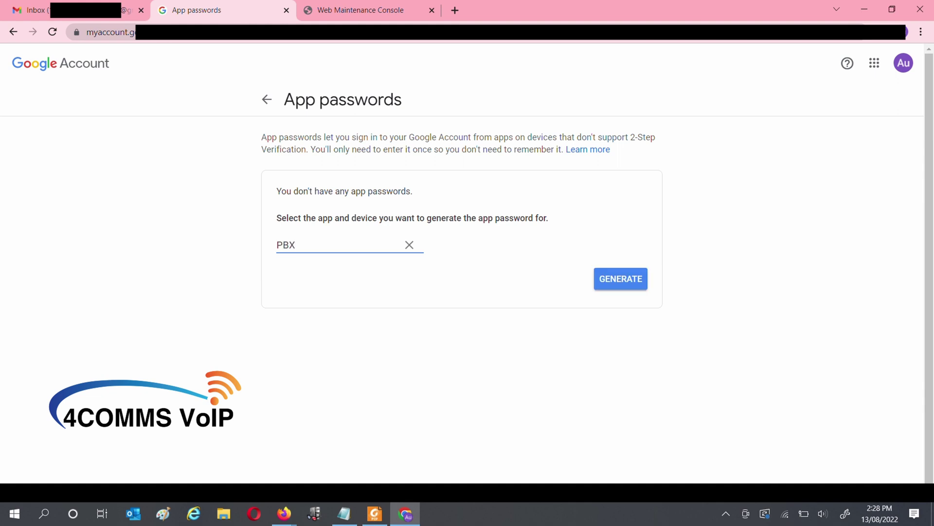
# Generate the PBX app password, paste a copy into Notepad, and close the dialog
pyautogui.click(611, 284)
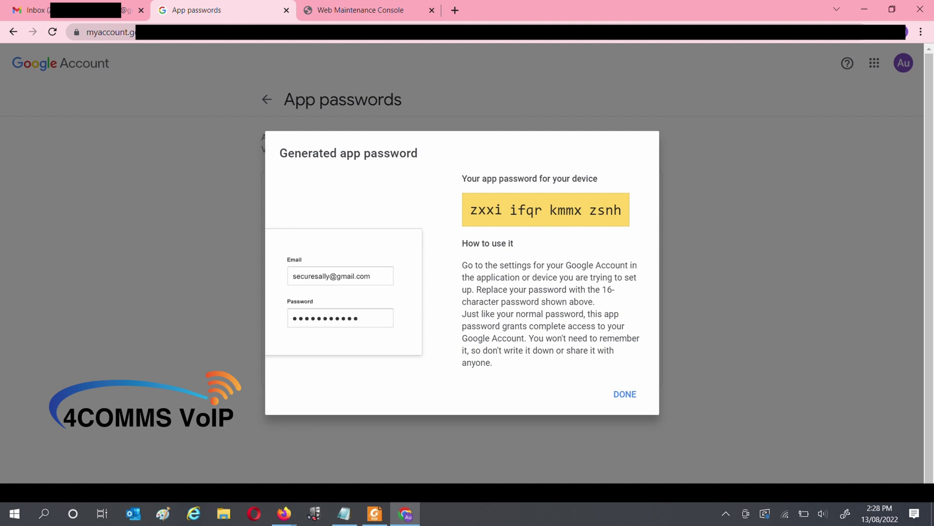
pyautogui.moveTo(470, 210); pyautogui.dragTo(622, 210)
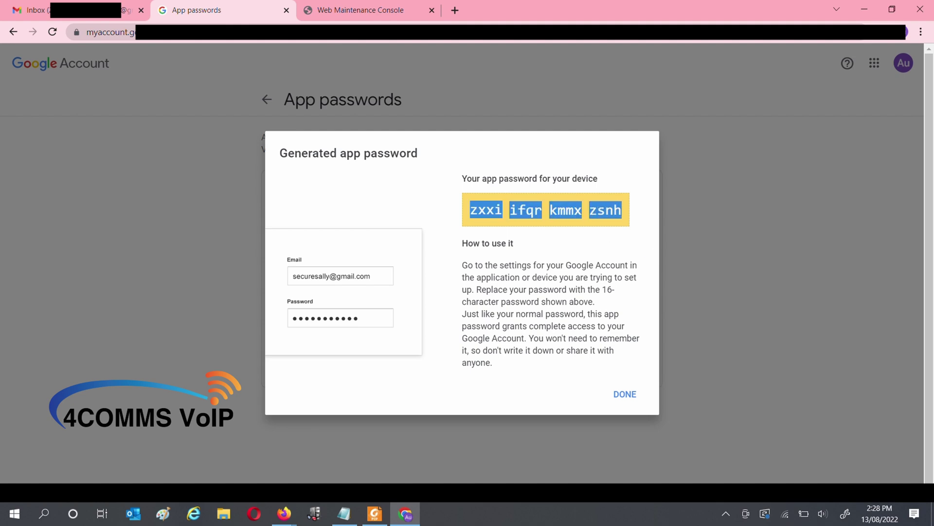
pyautogui.click(344, 513)
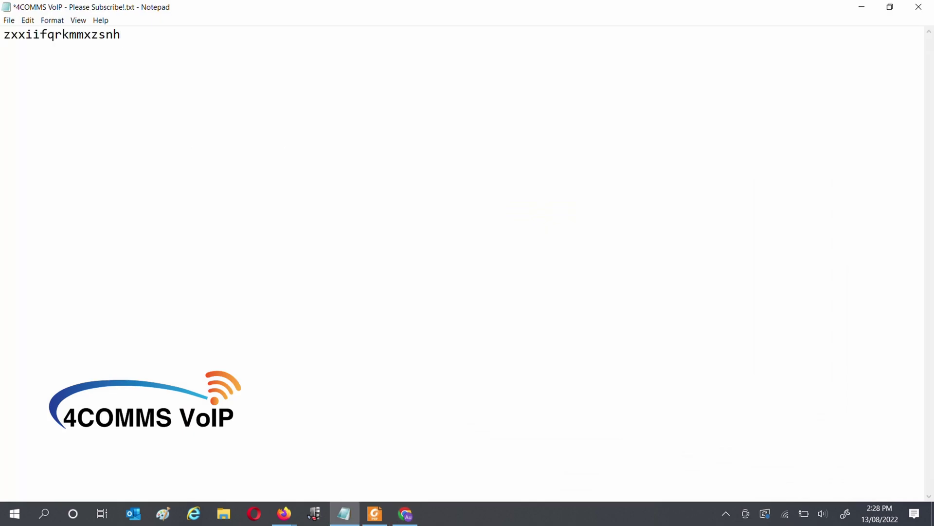
pyautogui.click(405, 514)
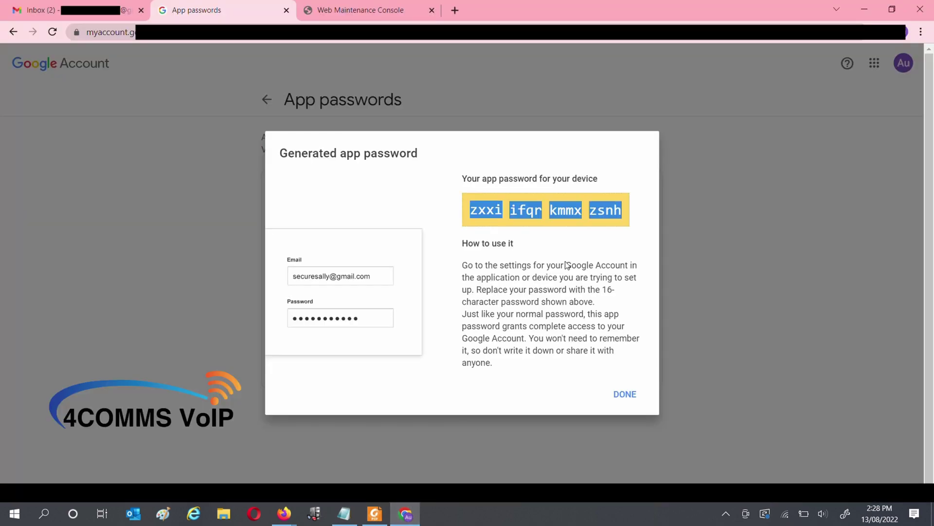
pyautogui.click(619, 397)
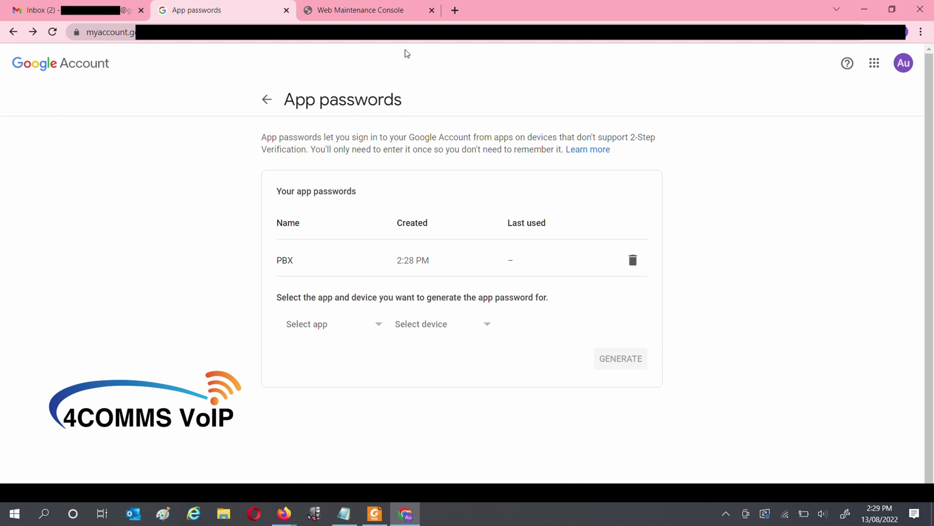
# Replace the console's SMTP Password with the app password saved in Notepad
pyautogui.click(379, 14)
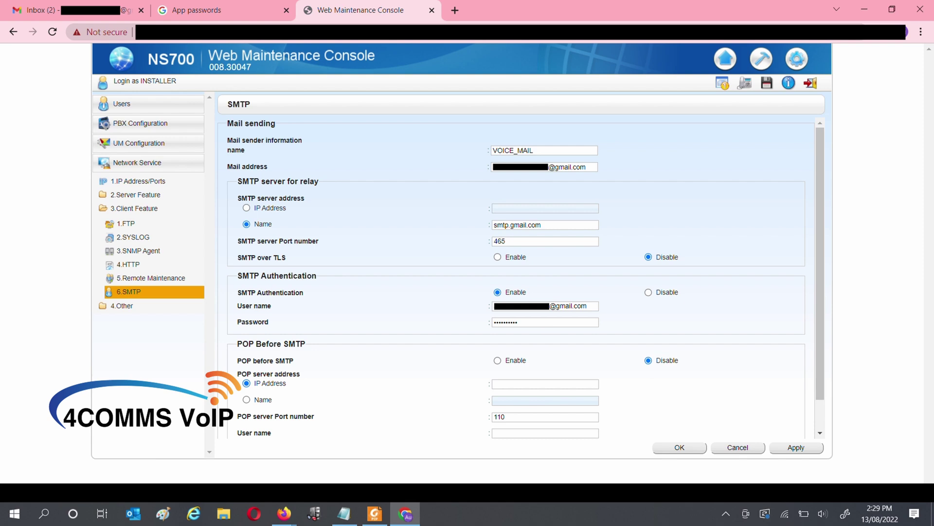
pyautogui.click(518, 323)
pyautogui.hotkey('ctrl', 'a')
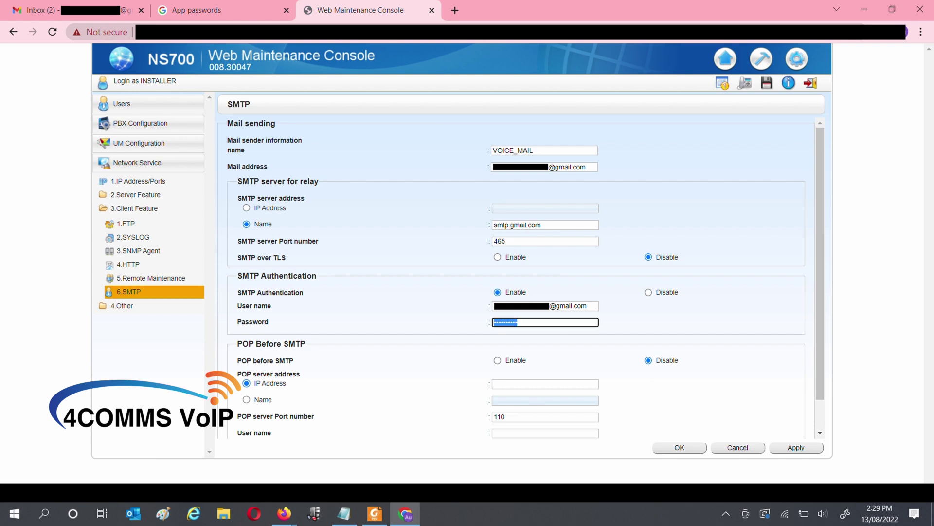
pyautogui.press('BackSpace')
pyautogui.click(354, 511)
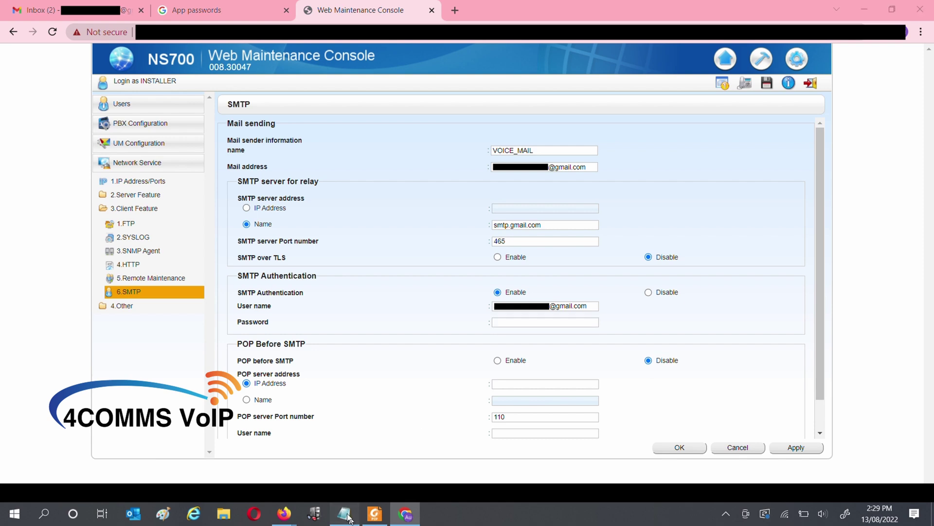
pyautogui.hotkey('ctrl', 'a')
pyautogui.hotkey('ctrl', 'x')
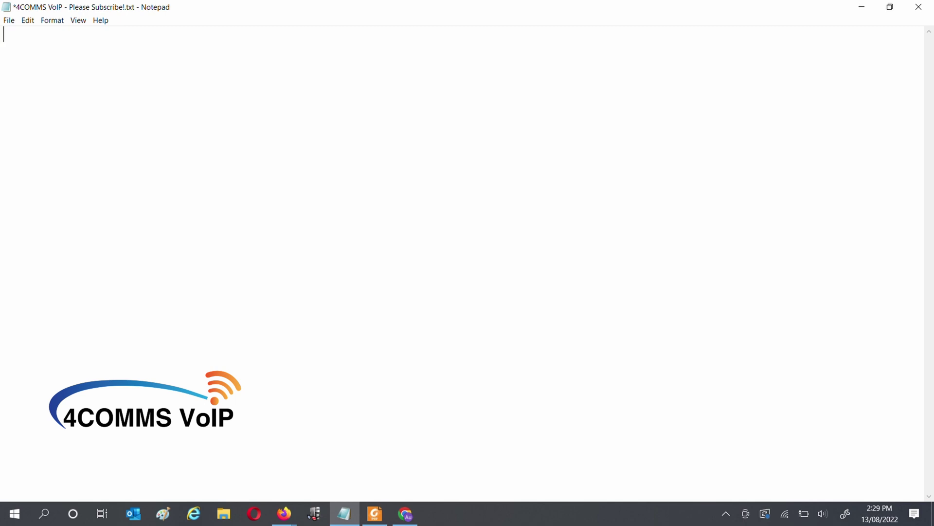
pyautogui.hotkey('ctrl', 'v')
pyautogui.click(405, 514)
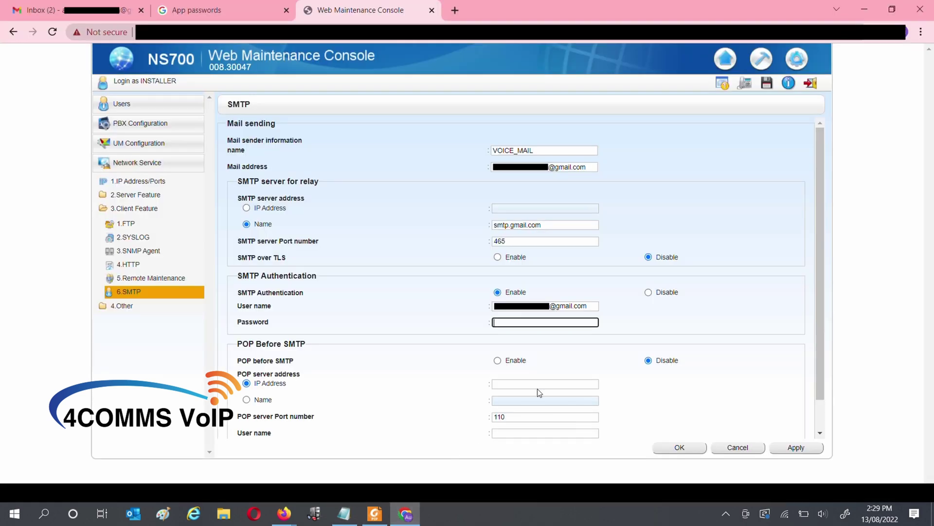
pyautogui.hotkey('ctrl', 'v')
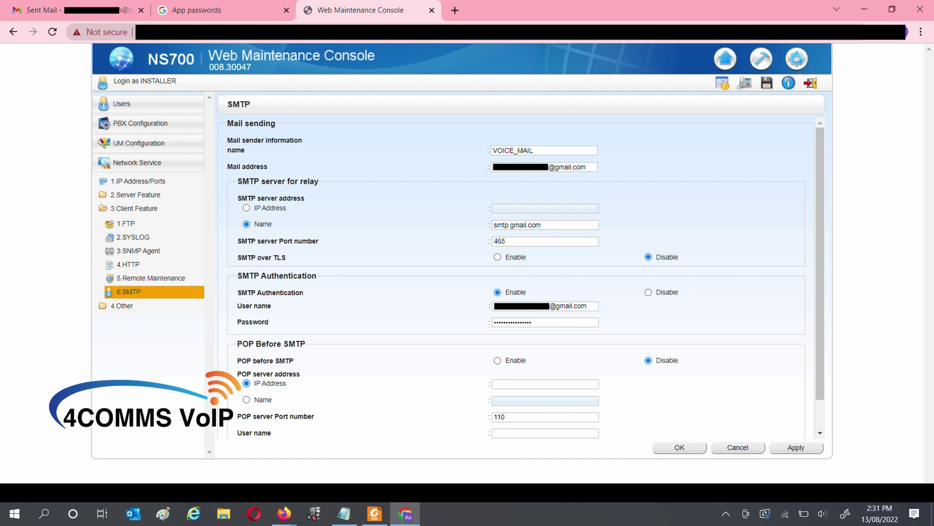
# Change the SMTP port from 465 to 587 and enable SMTP over TLS
pyautogui.click(545, 241)
pyautogui.press('BackSpace')
pyautogui.press('BackSpace')
pyautogui.press('BackSpace')
pyautogui.write('5')
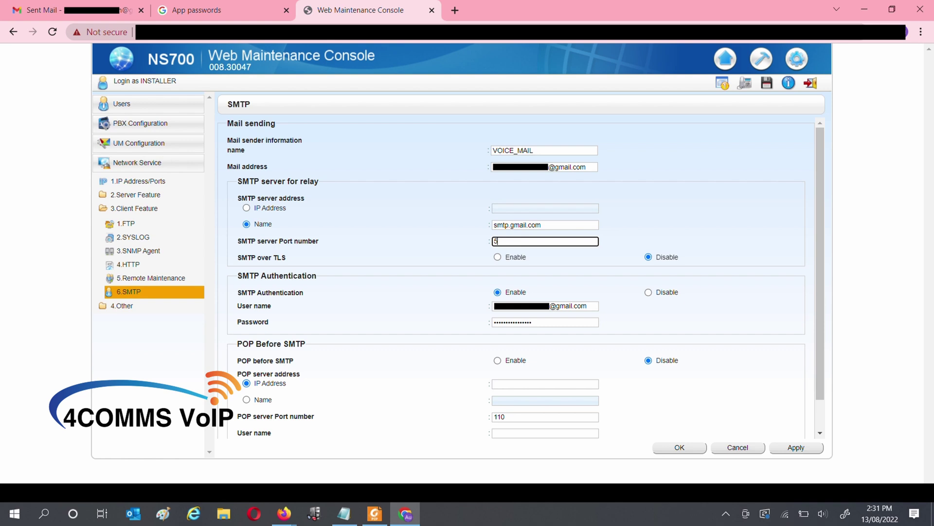
pyautogui.write('87')
pyautogui.click(498, 258)
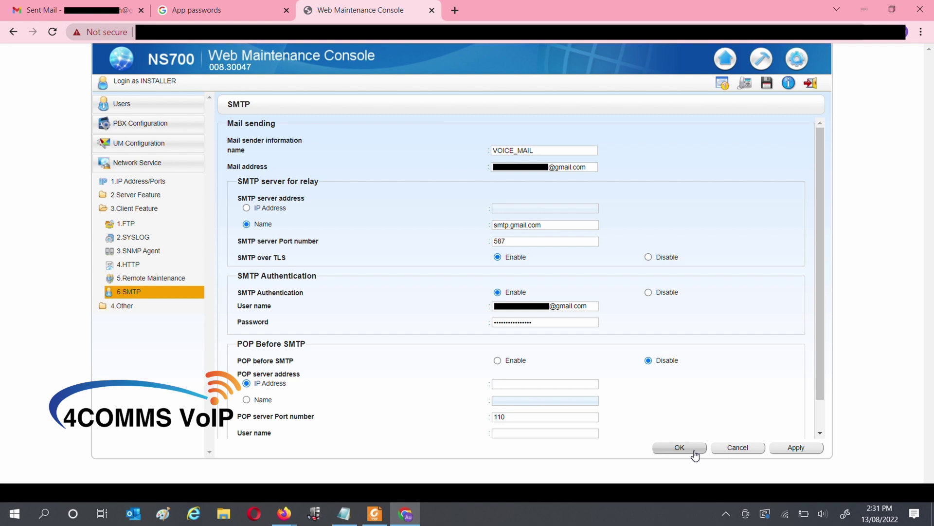
# Save the SMTP settings and open Maintenance > Utility > Email Notification
pyautogui.click(680, 447)
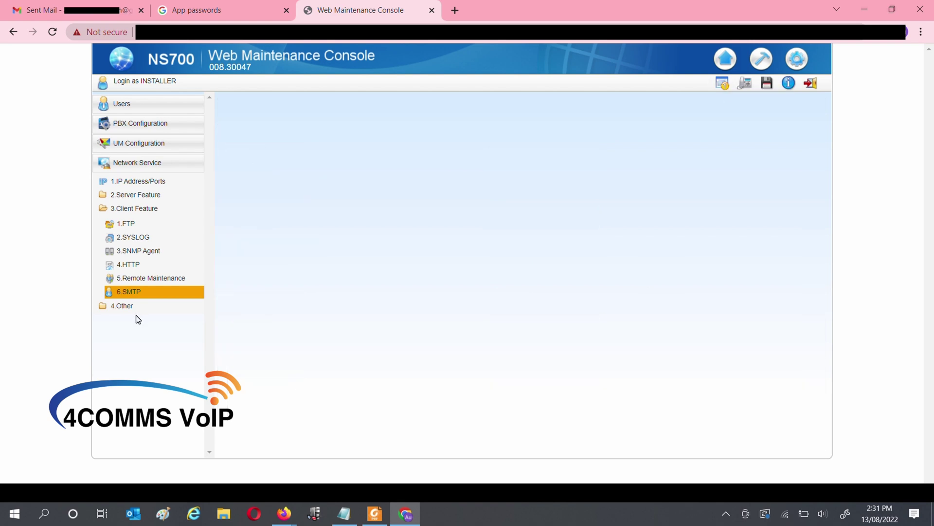
pyautogui.click(762, 61)
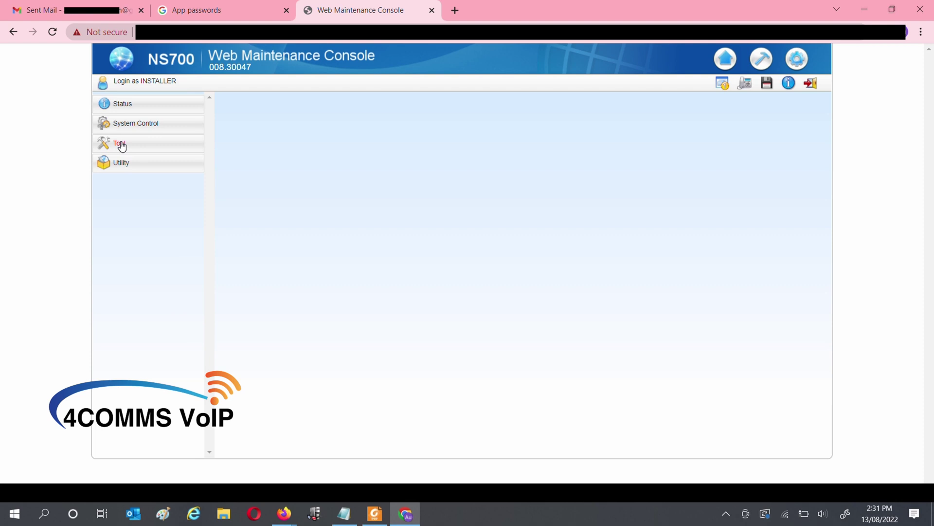
pyautogui.click(121, 163)
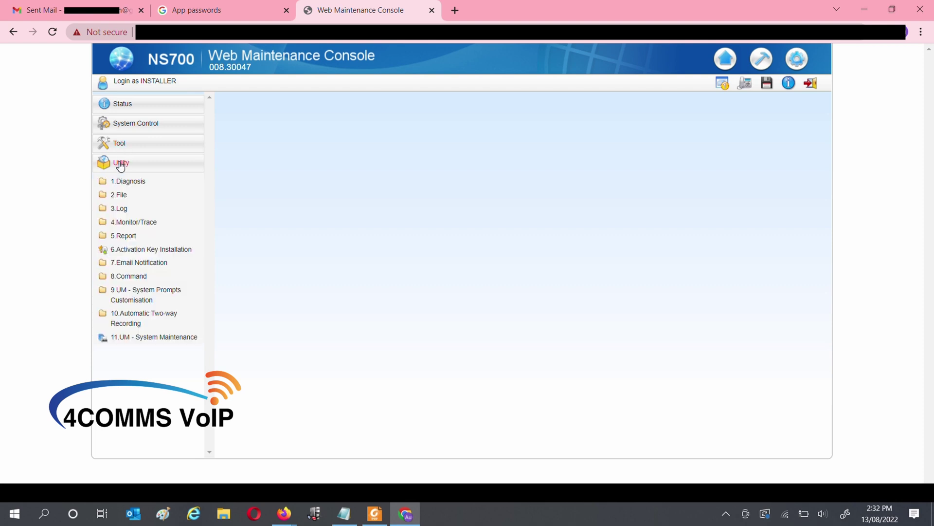
pyautogui.click(119, 264)
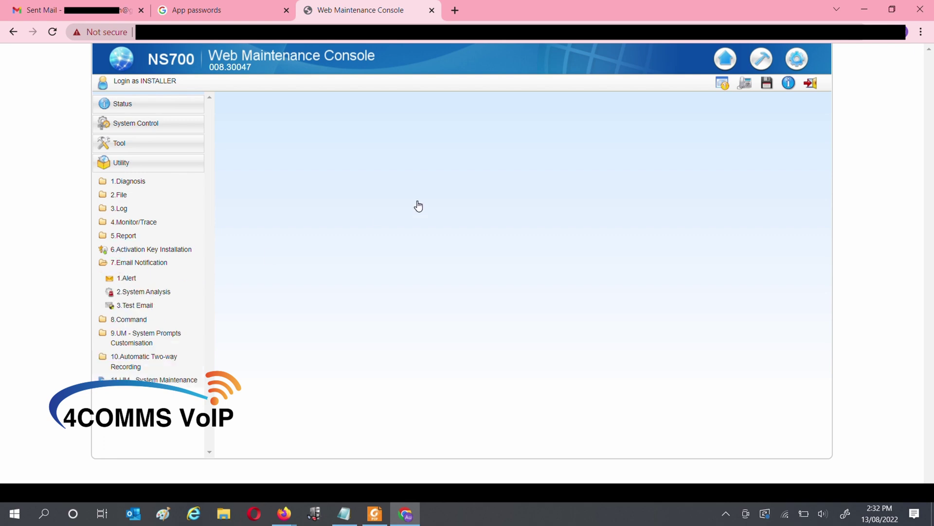
# Send a test e-mail with subject 'test' to the recipient address and dismiss the confirmation
pyautogui.click(549, 130)
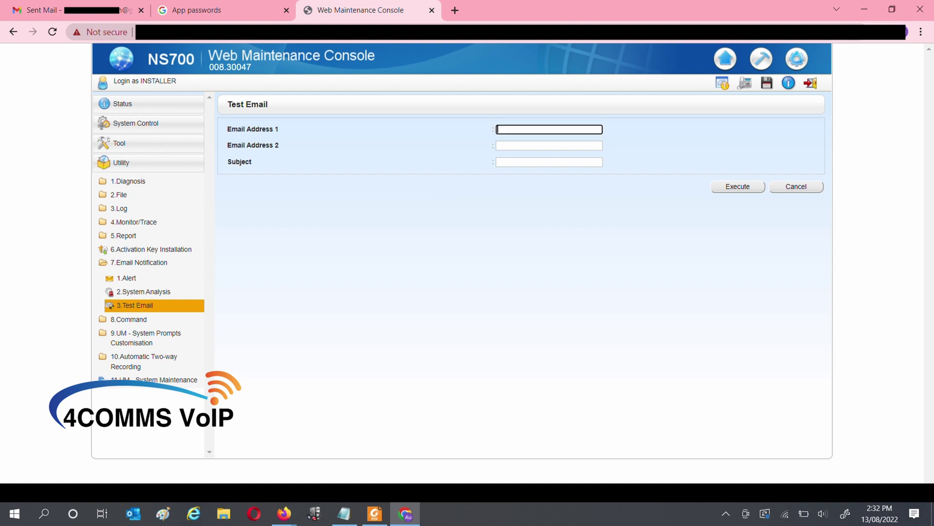
pyautogui.click(559, 157)
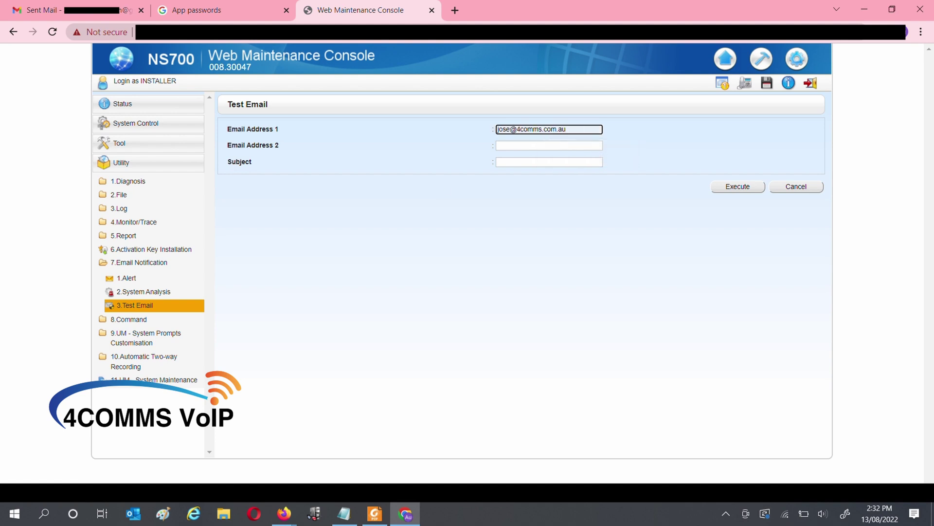
pyautogui.click(558, 162)
pyautogui.click(554, 180)
pyautogui.click(724, 189)
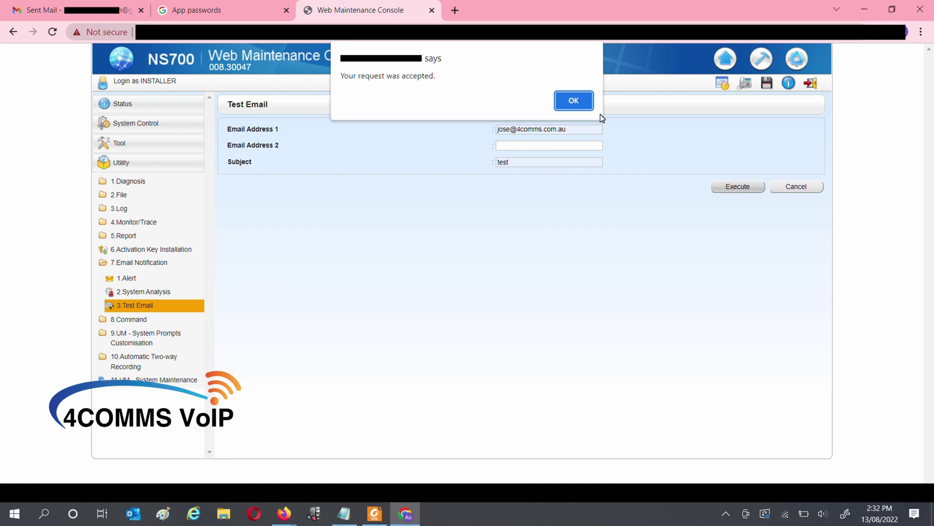
pyautogui.click(574, 101)
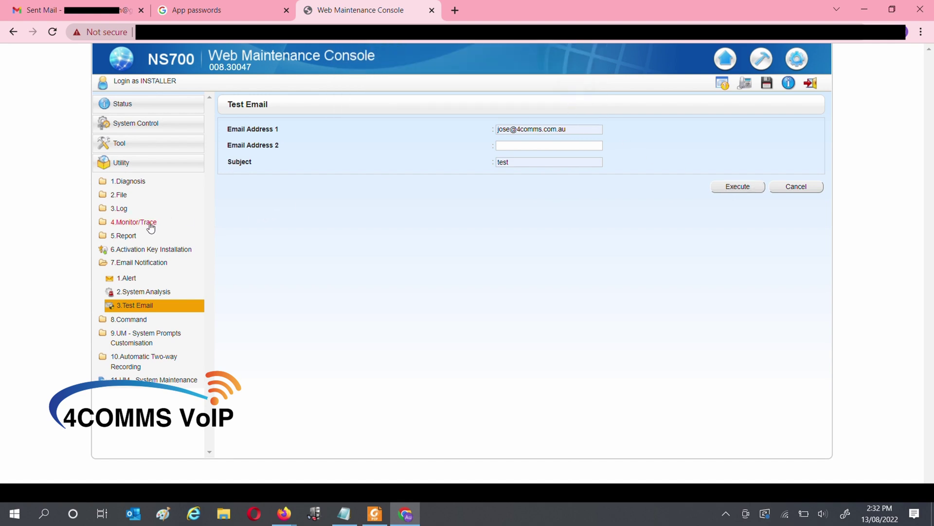
# Open the E-mail Report and highlight the newest Test e-mail's Sent status
pyautogui.click(122, 238)
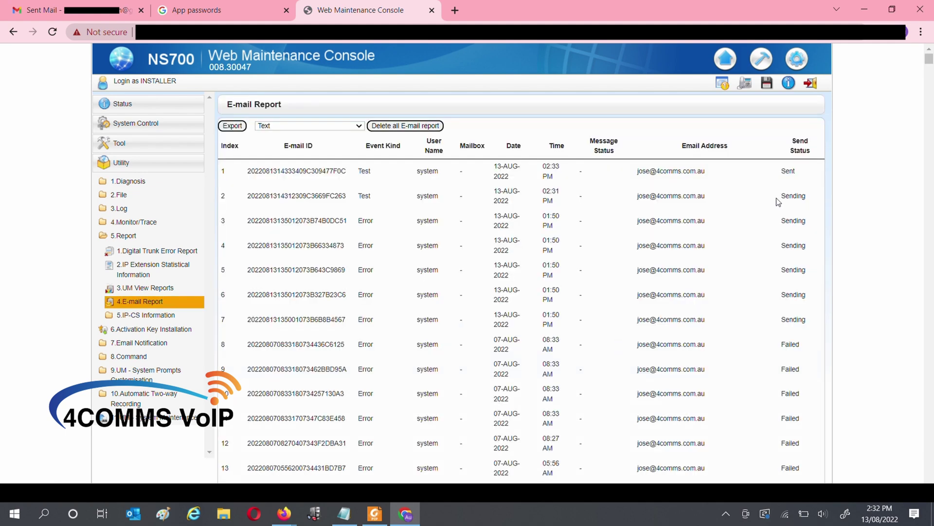
pyautogui.moveTo(798, 175); pyautogui.dragTo(660, 171)
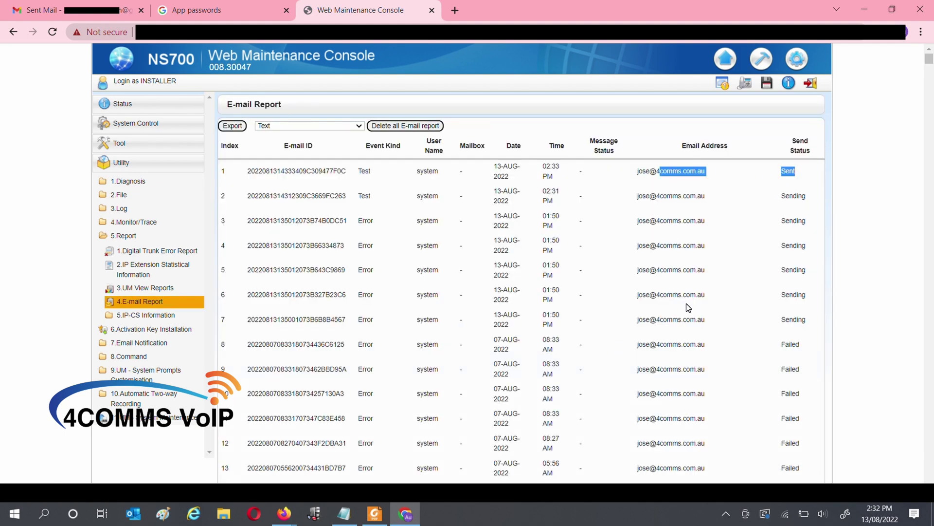